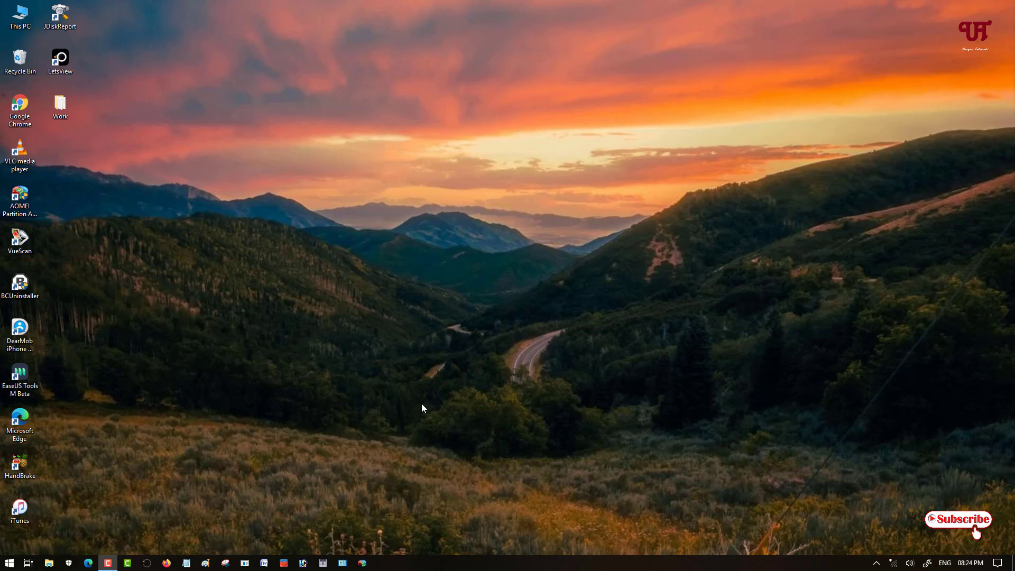
- Bring Photoshop forward and open File > Import to reach the WIA Support option
left_click(303, 563)
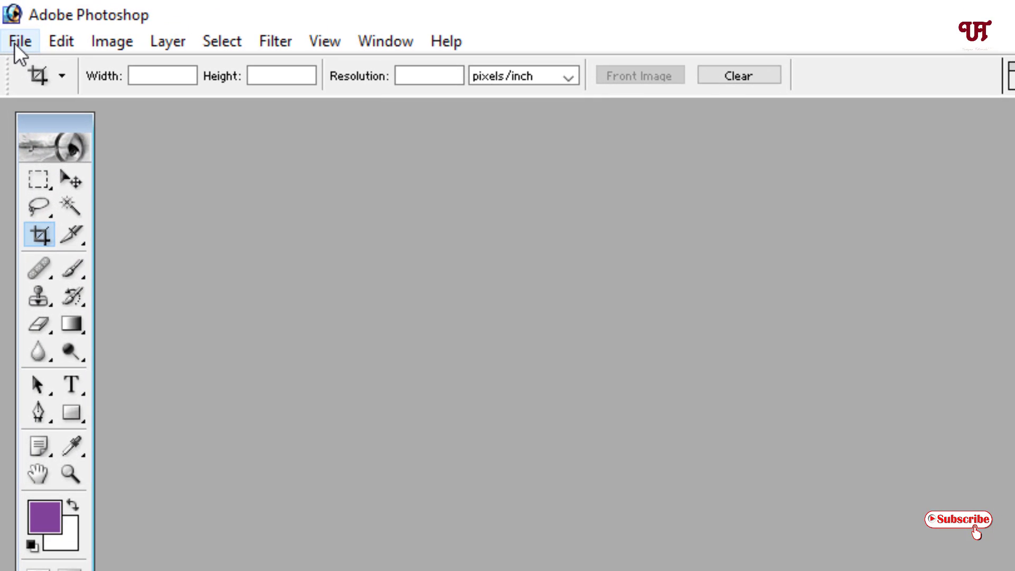
left_click(19, 43)
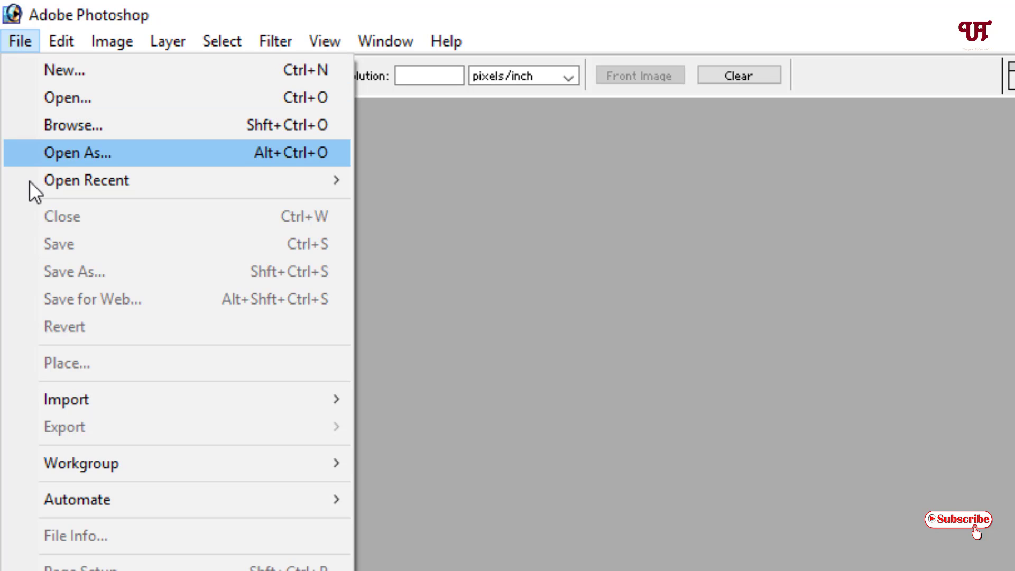
mouse_move(78, 378)
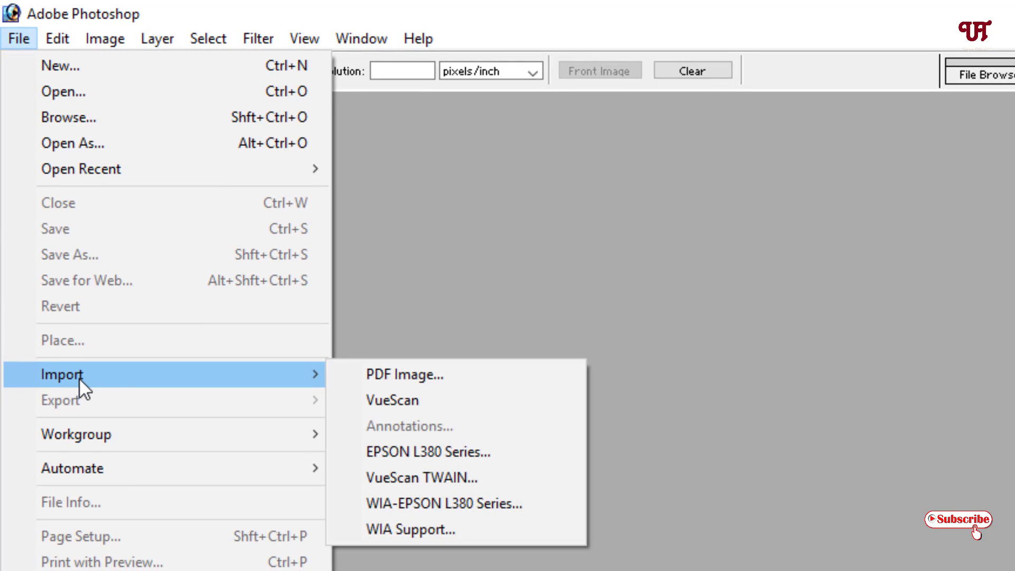
- Run WIA Support with the Desktop kept as the destination folder and start acquiring
left_click(428, 524)
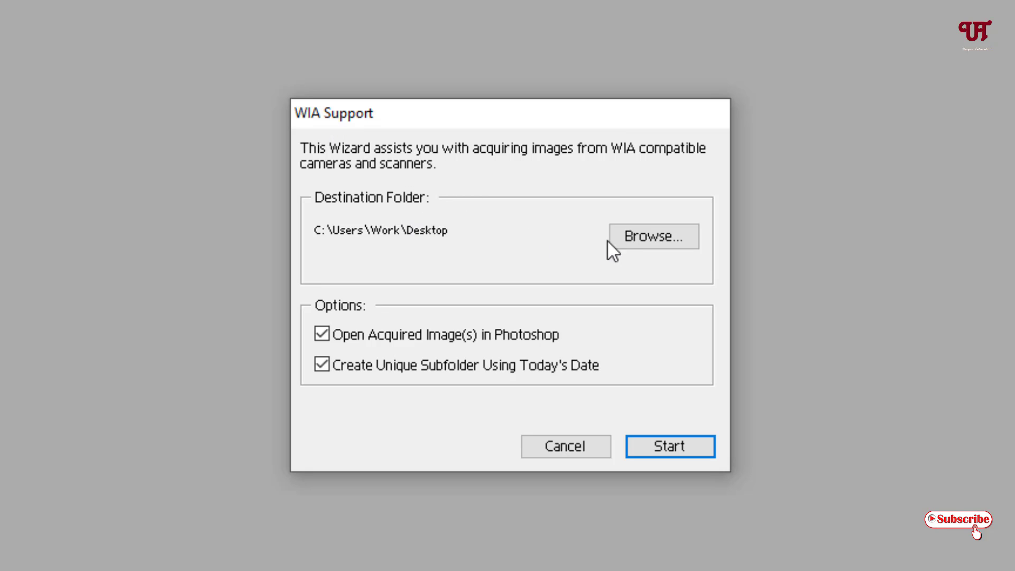
left_click(634, 240)
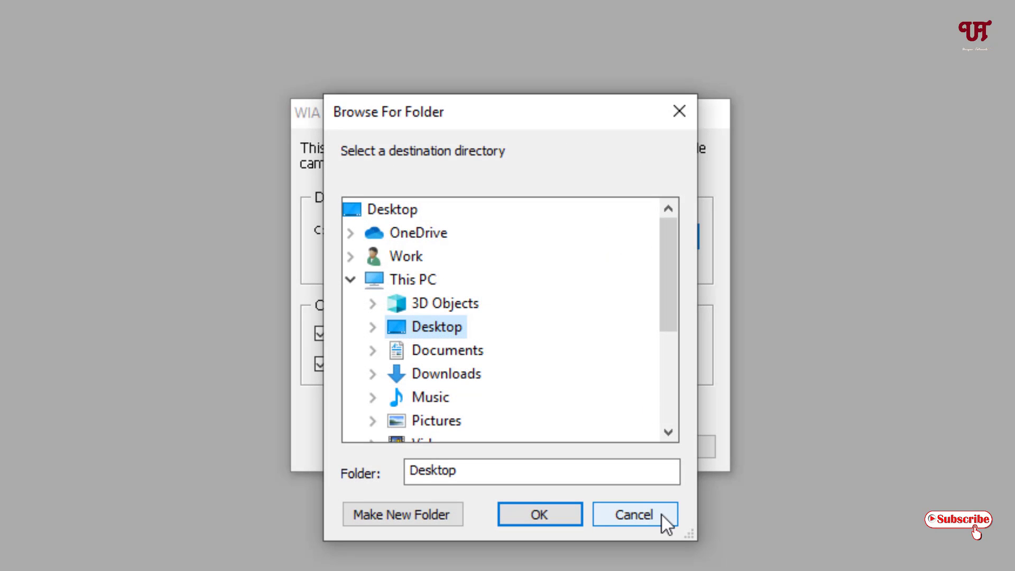
left_click(662, 515)
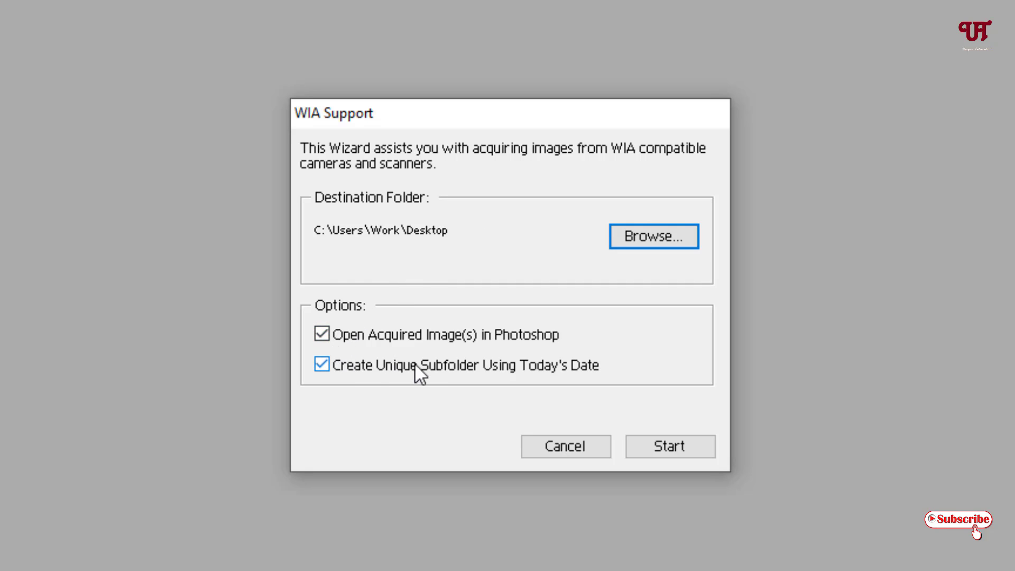
left_click(693, 453)
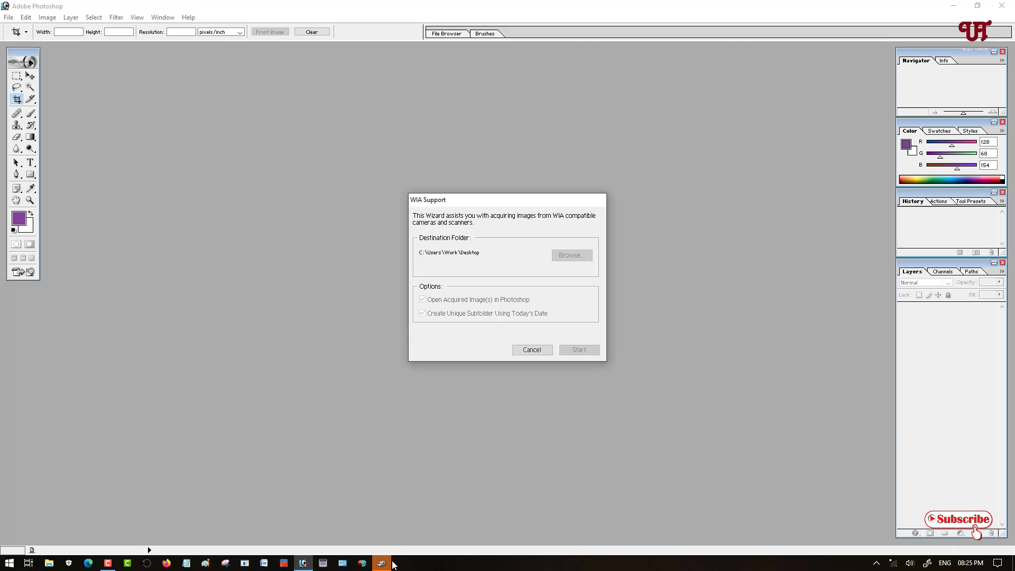
- Choose EPSON L380 Series as the WIA scanning device
mouse_move(384, 567)
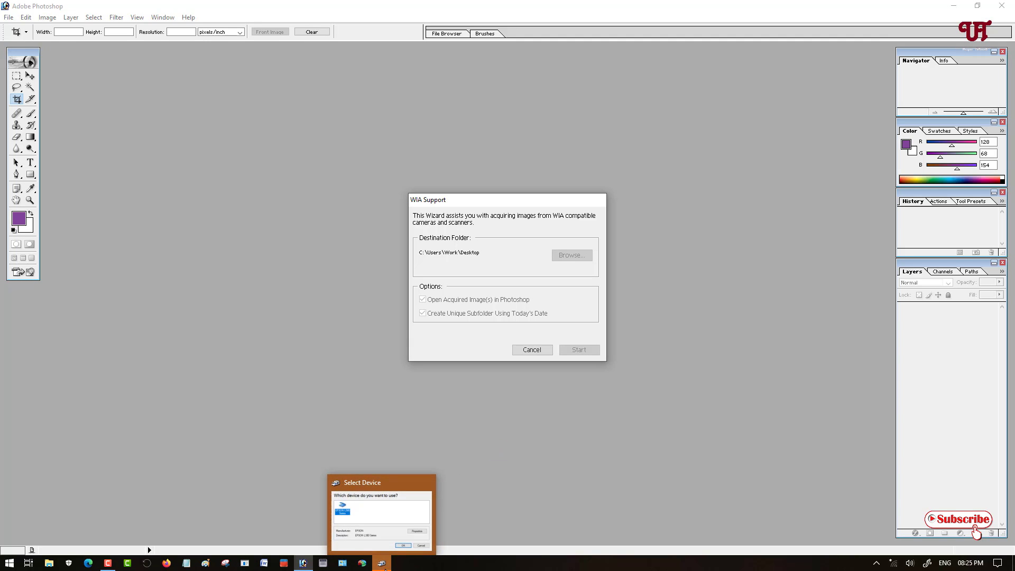
left_click(381, 510)
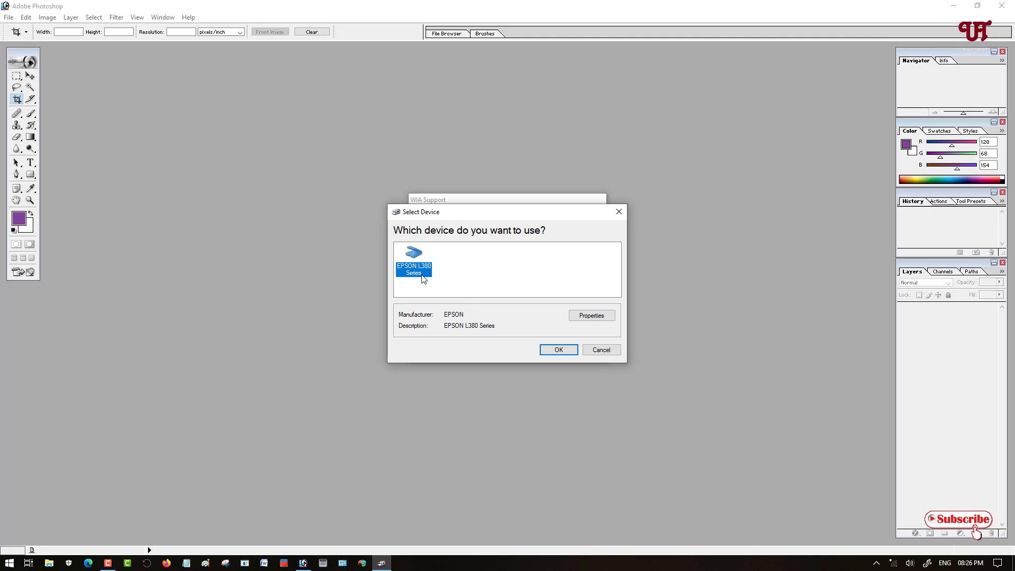
left_click(556, 350)
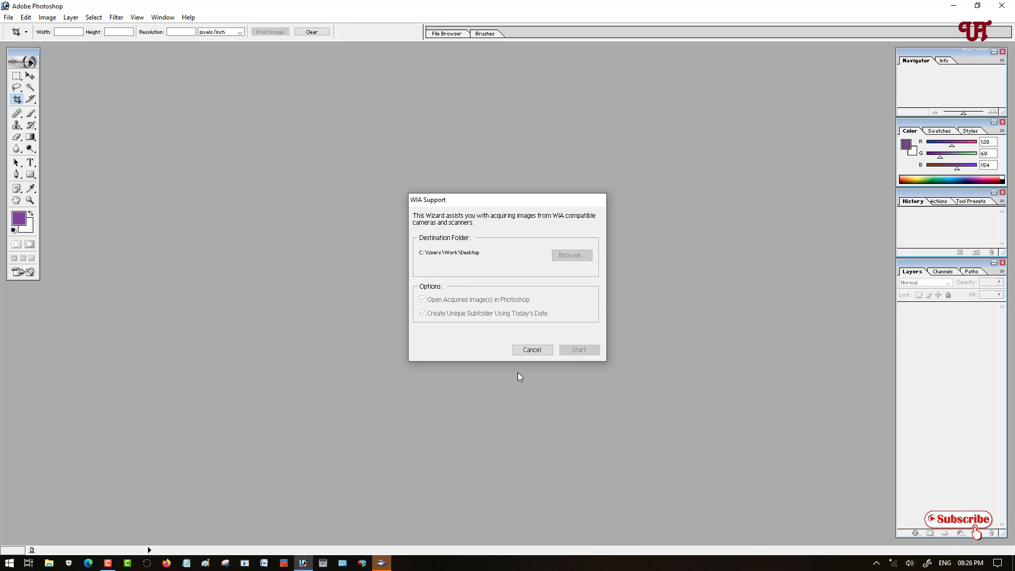
- Set custom scan quality: 100 DPI, Color picture, brightness and contrast 0
left_click(387, 566)
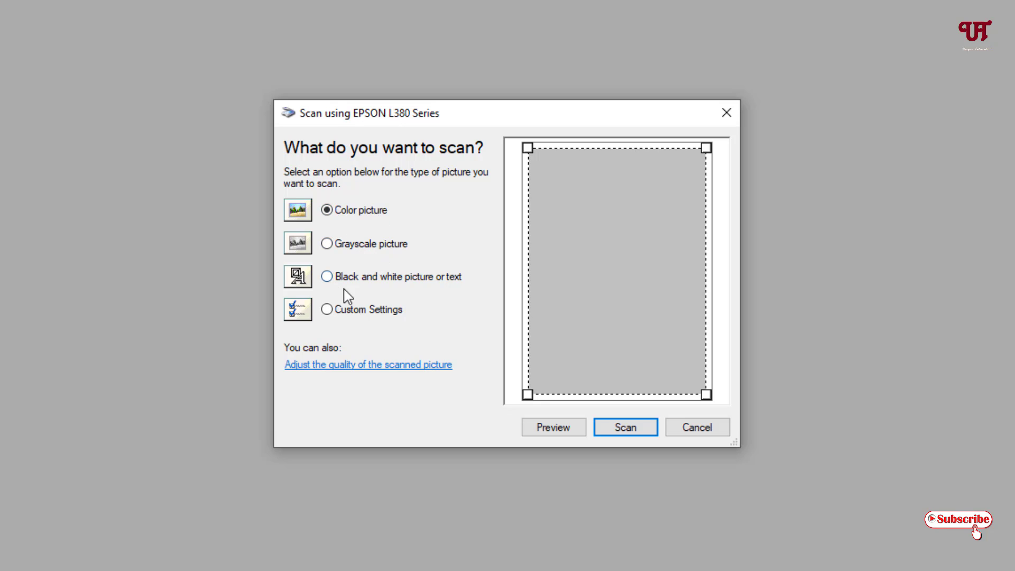
left_click(320, 365)
left_click(341, 370)
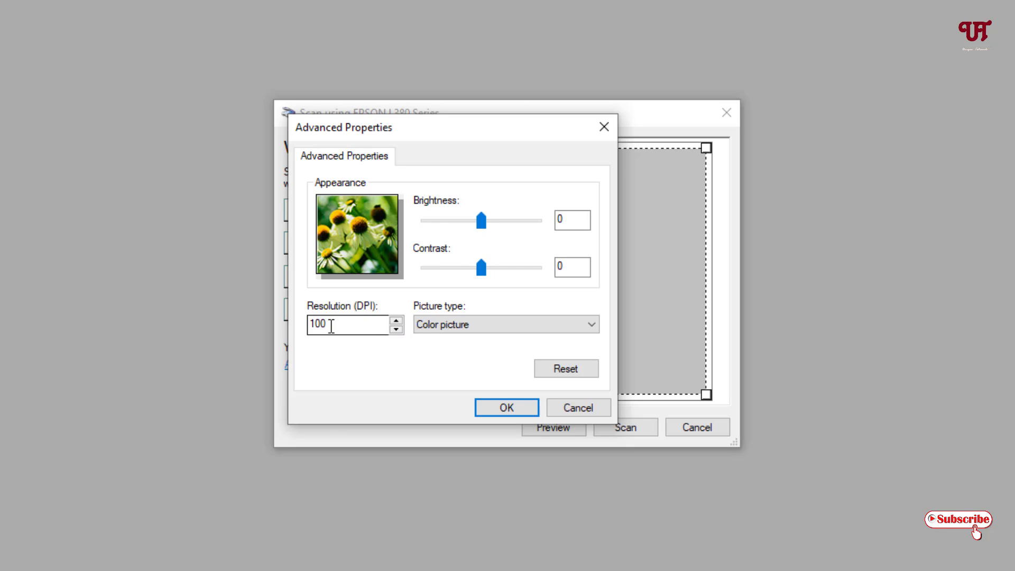
left_click(452, 327)
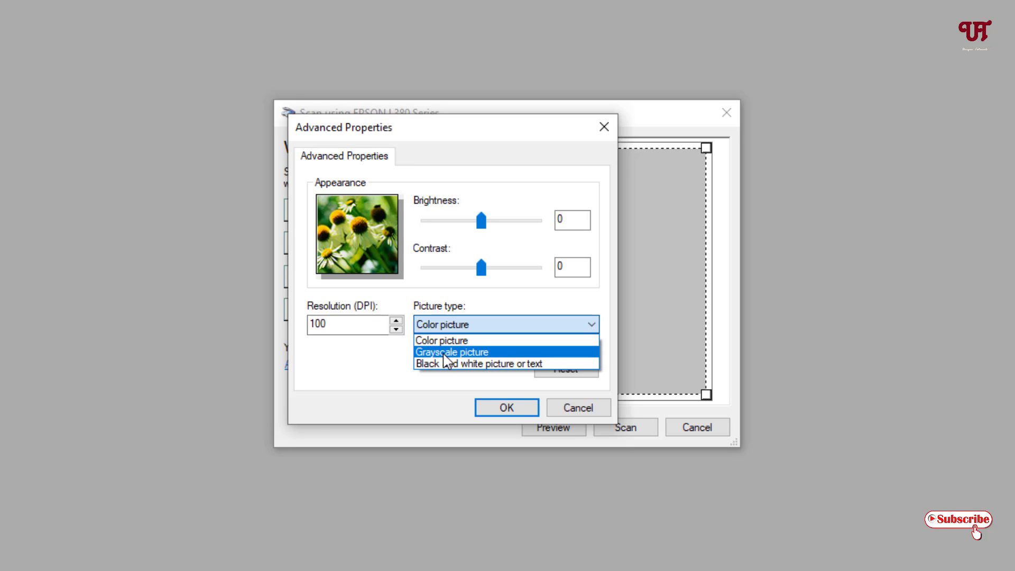
left_click(438, 404)
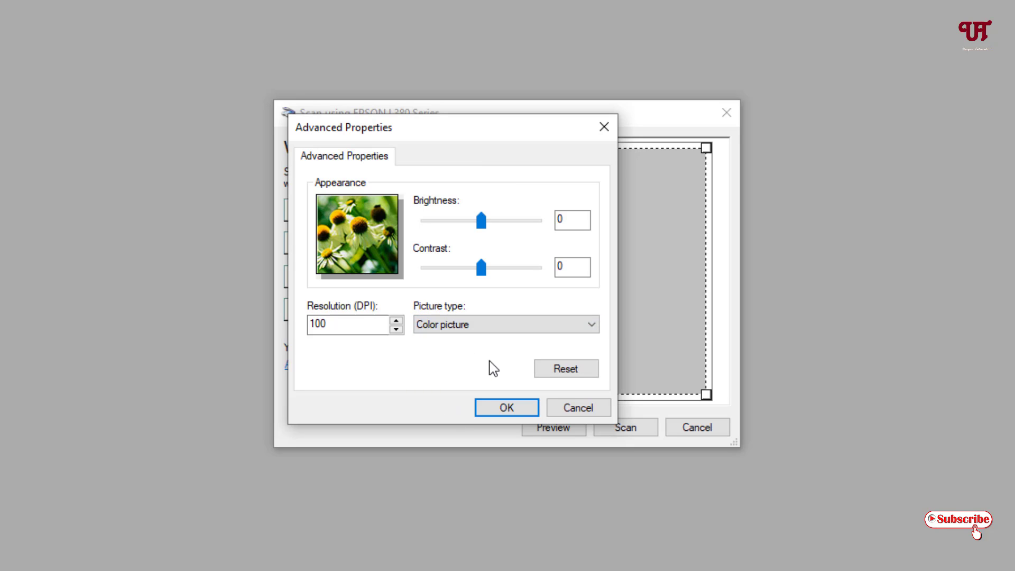
- Accept the advanced properties and return the scan area to the full page
left_click(497, 413)
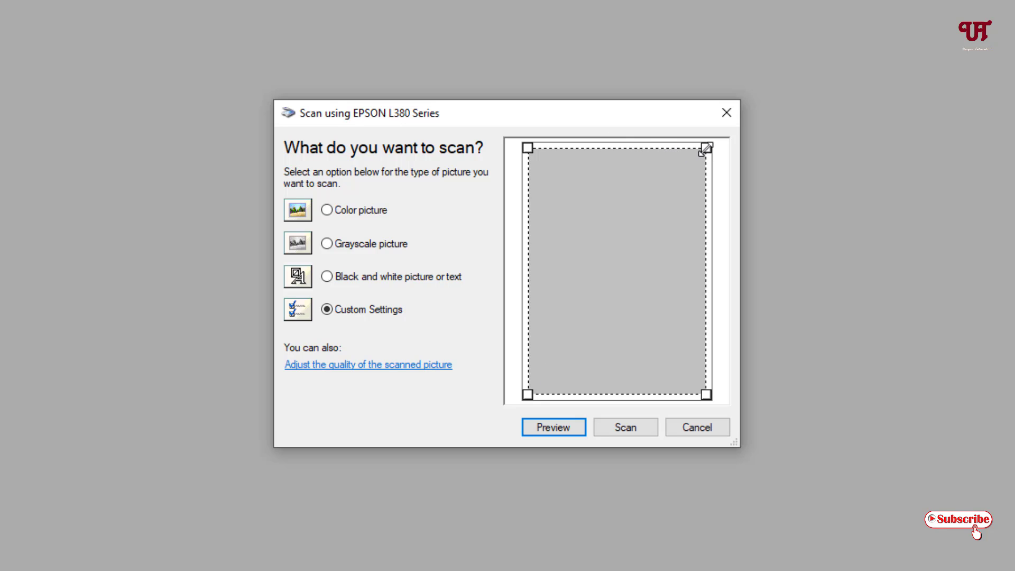
left_click_drag(705, 149, 705, 153)
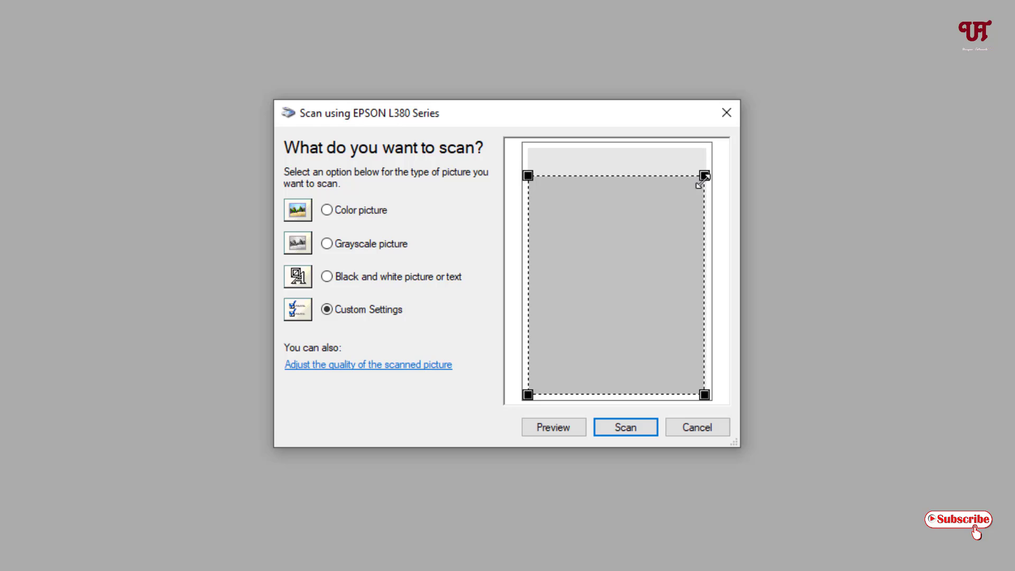
left_click_drag(703, 180, 721, 202)
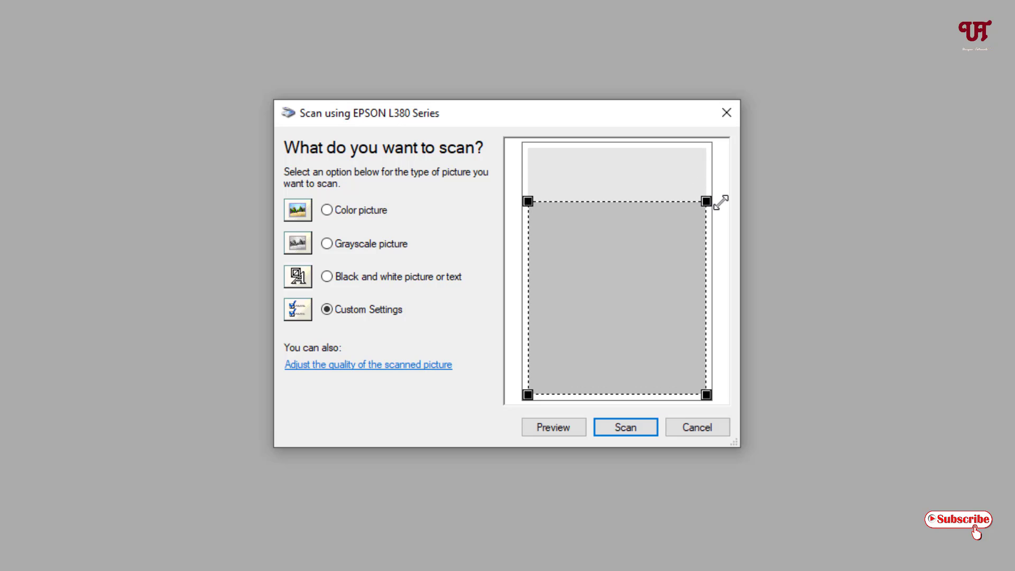
mouse_move(707, 395)
left_mouse_down()
mouse_move(708, 324)
mouse_move(709, 396)
left_mouse_up()
left_click_drag(709, 200, 711, 147)
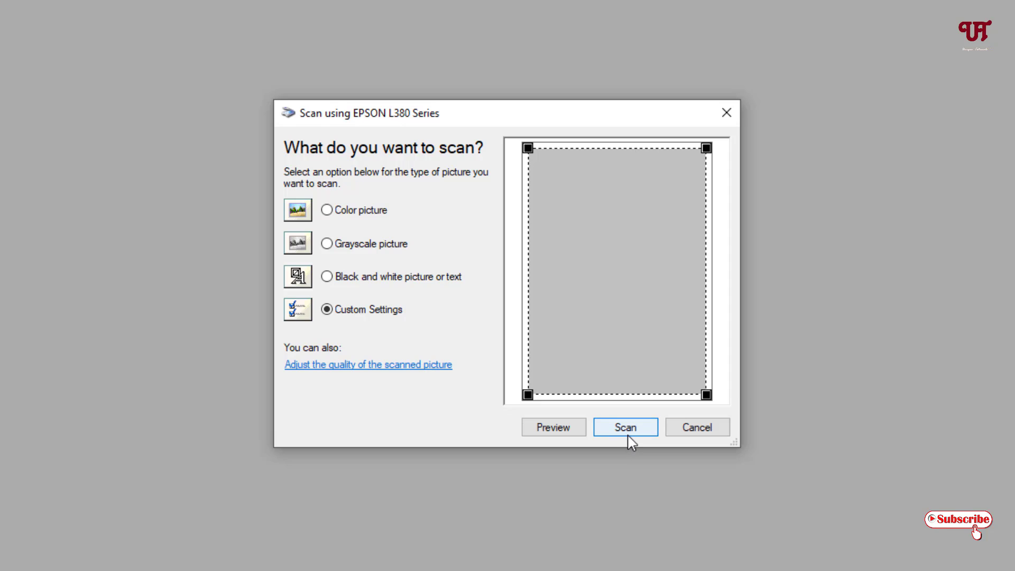
- Preview-scan the bed to locate the Thank You card
left_click(560, 431)
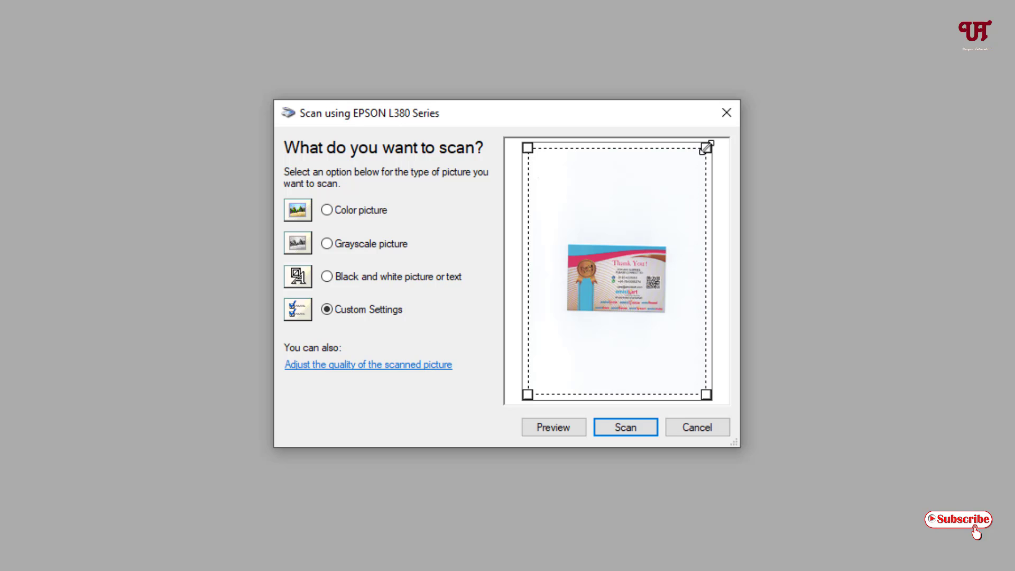
- Drag the scan frame's corners and top edge tightly around the Thank You card
left_click_drag(707, 147, 667, 244)
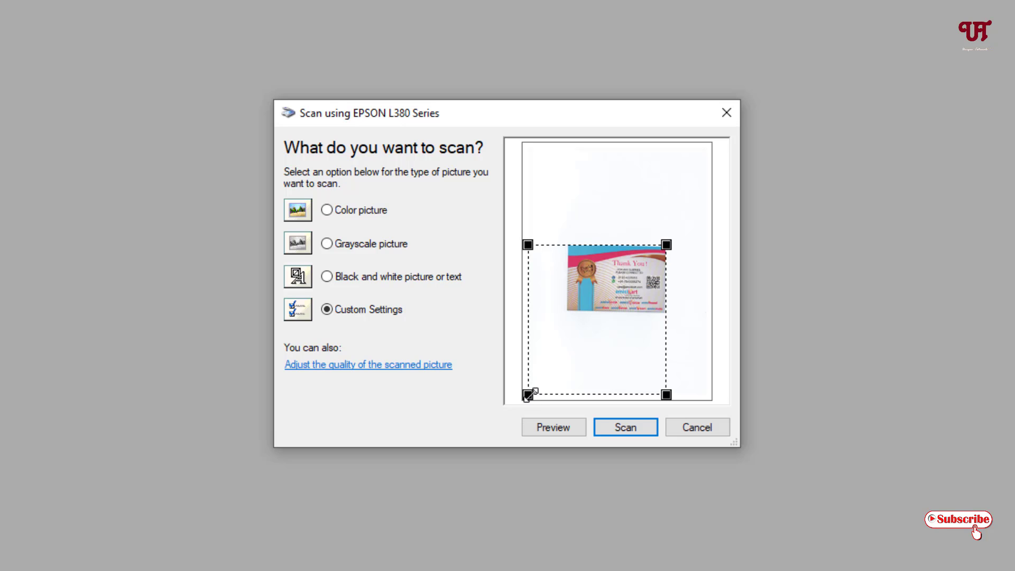
left_click_drag(529, 395, 570, 311)
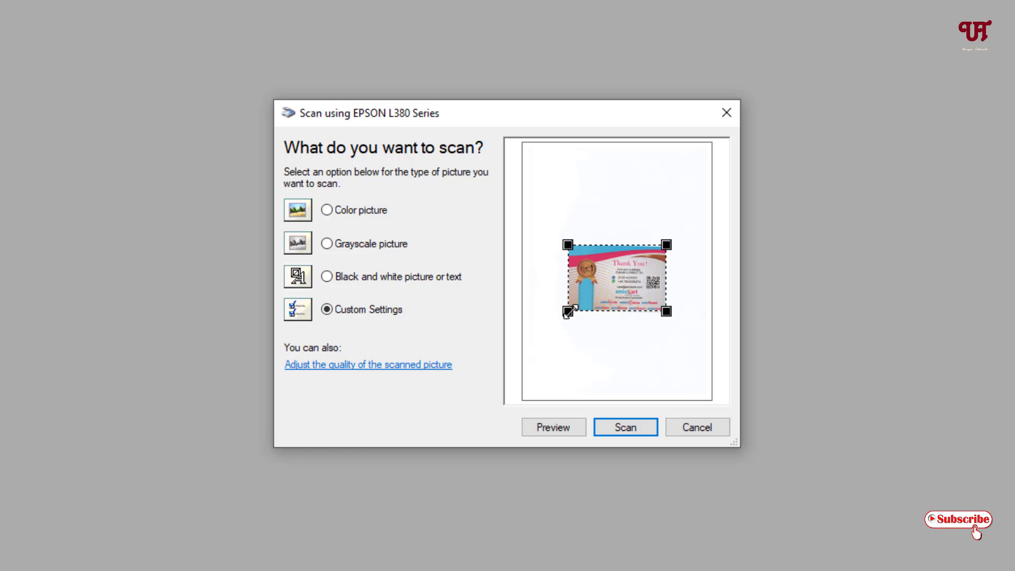
left_click_drag(667, 244, 669, 245)
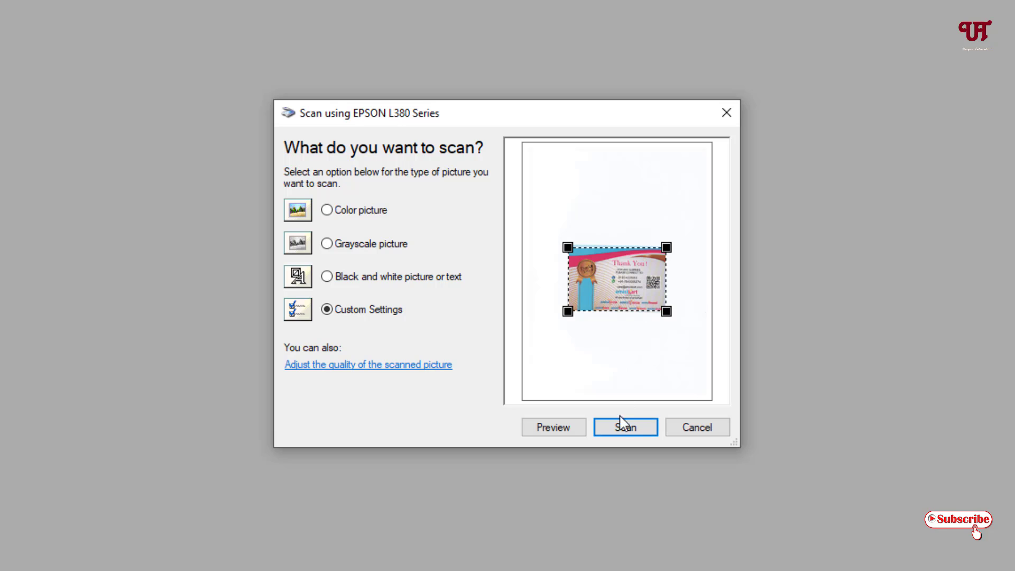
- Scan the card into Photoshop and maximize the Scan.bmp window
left_click(601, 402)
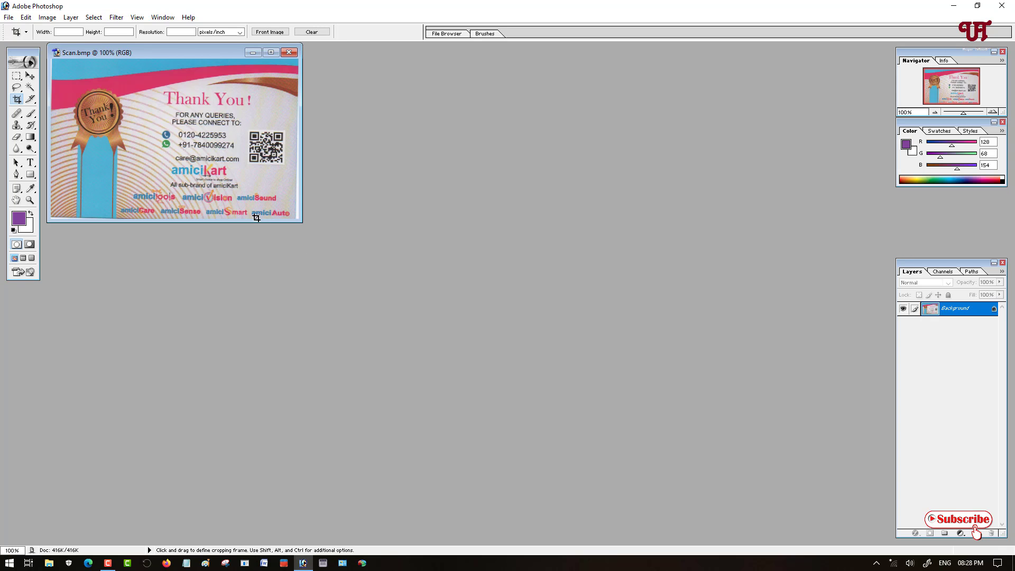
left_click(270, 52)
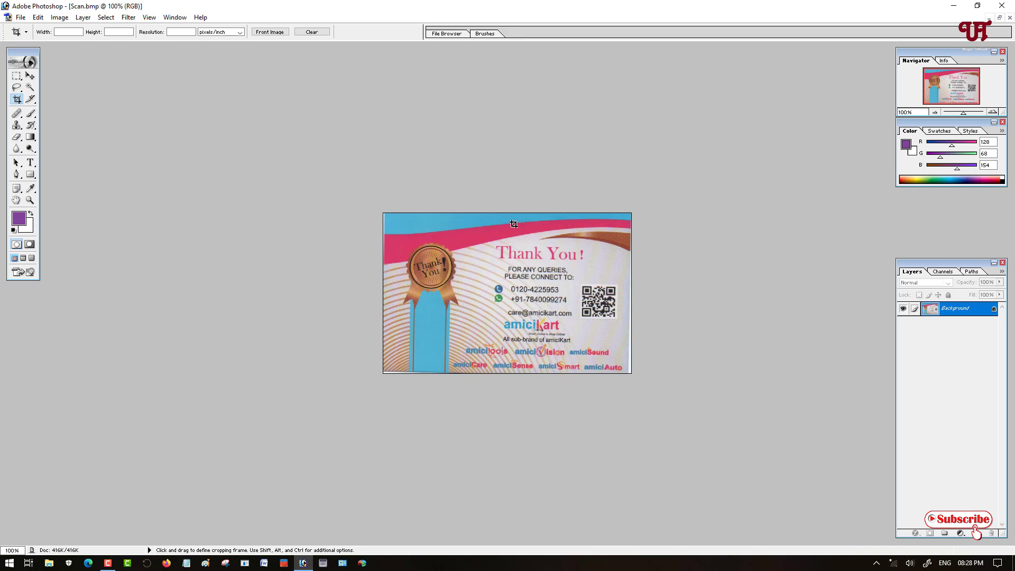
left_click(58, 18)
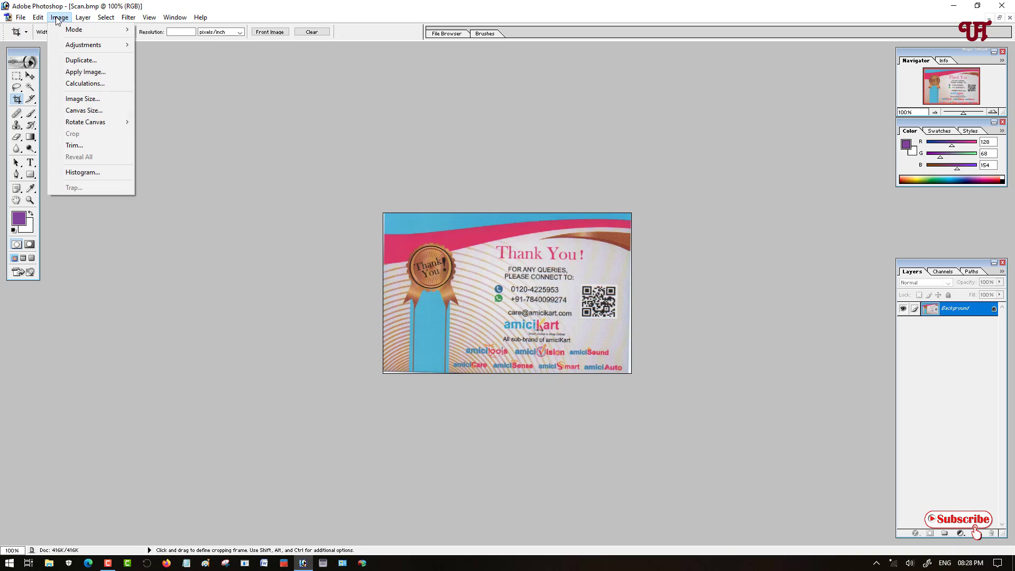
mouse_move(79, 123)
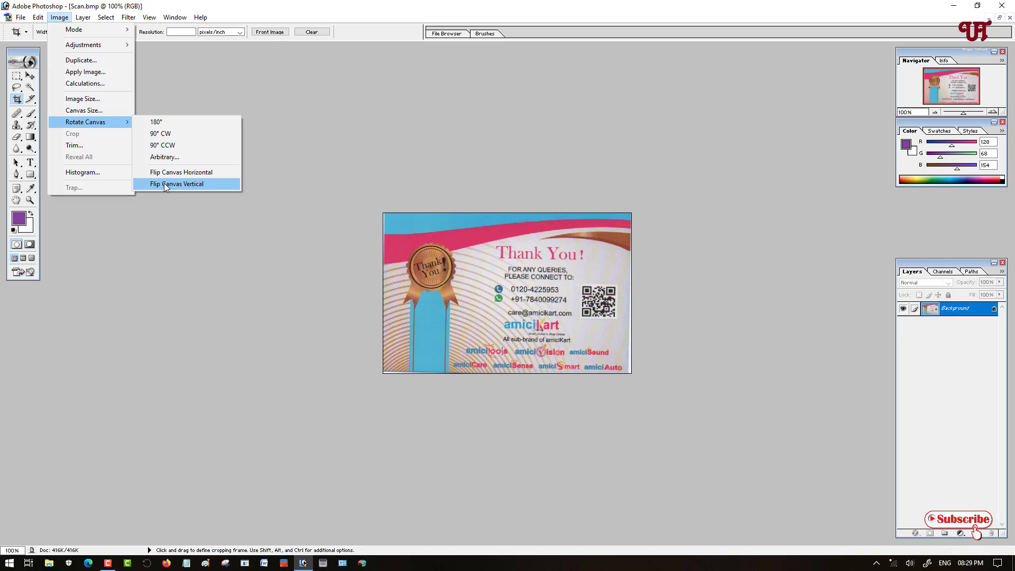
- Draw a crop box around the card, rotate it to match the tilt, and commit
left_click(372, 233)
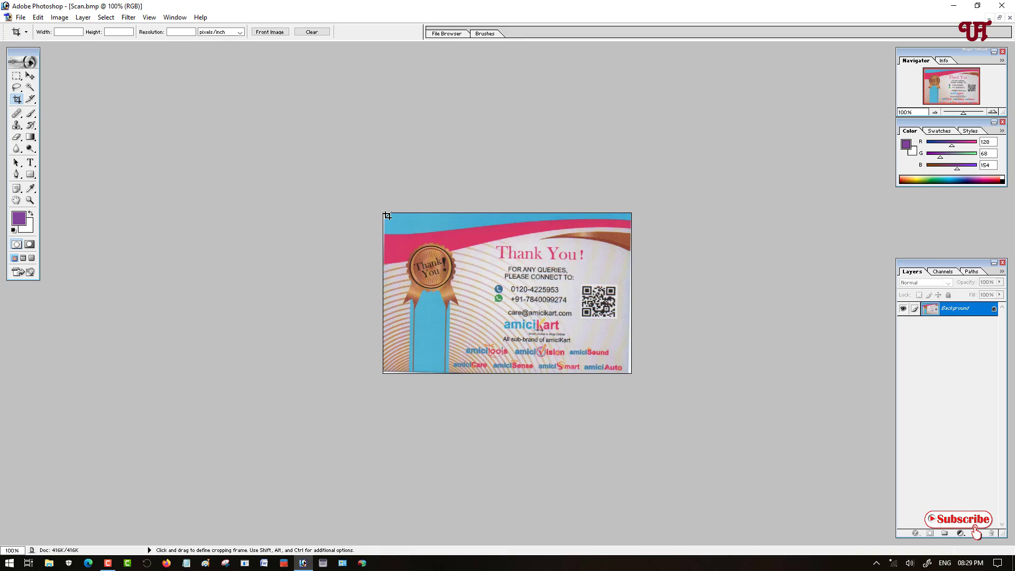
left_click_drag(388, 216, 628, 373)
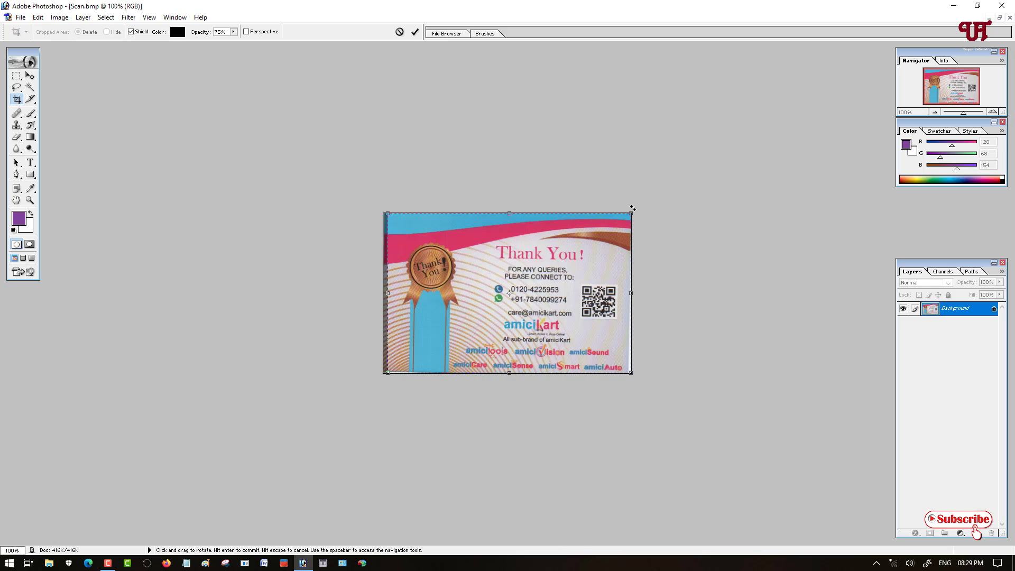
left_click_drag(633, 209, 632, 208)
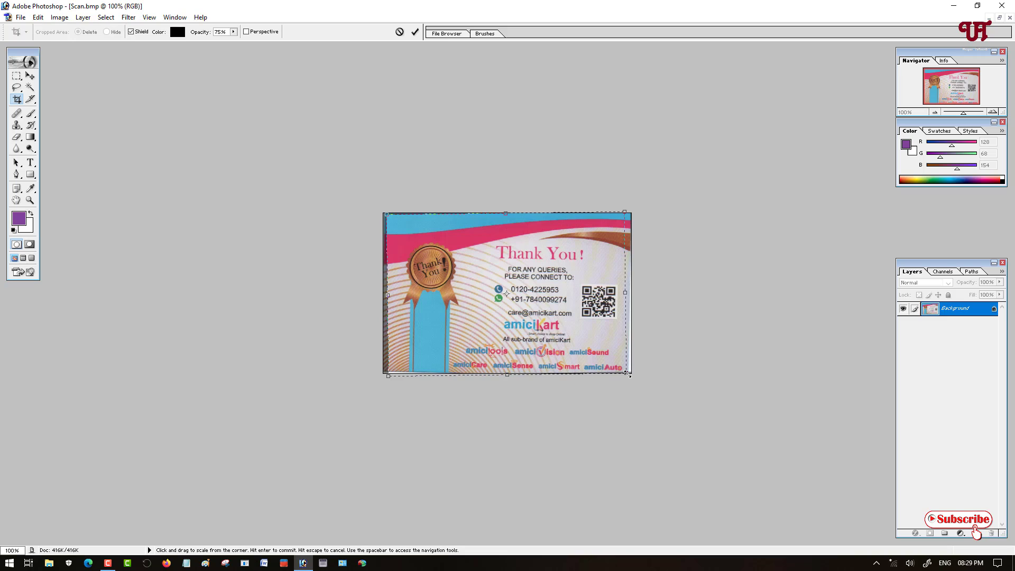
left_click_drag(627, 374, 625, 373)
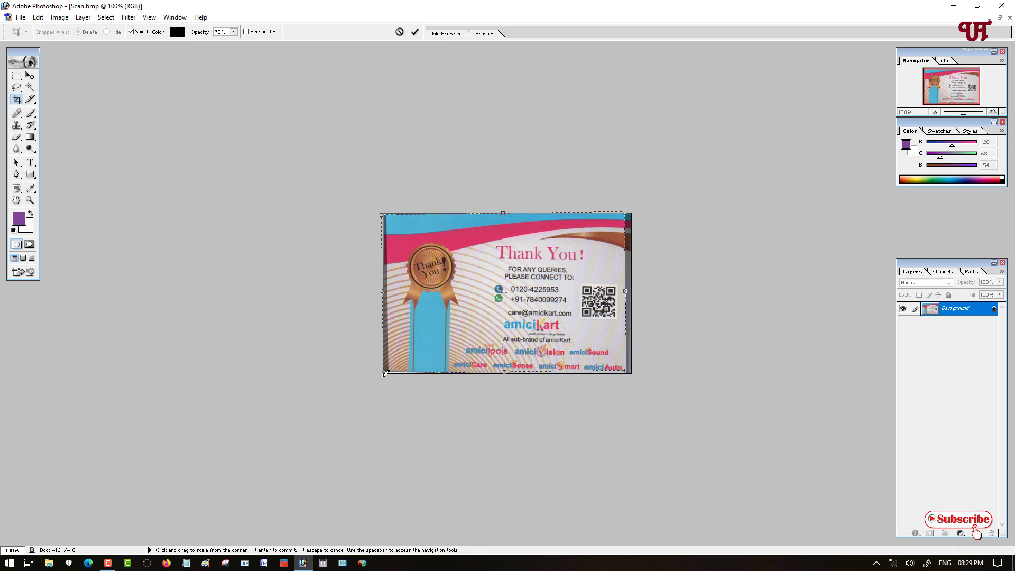
left_click_drag(384, 373, 383, 373)
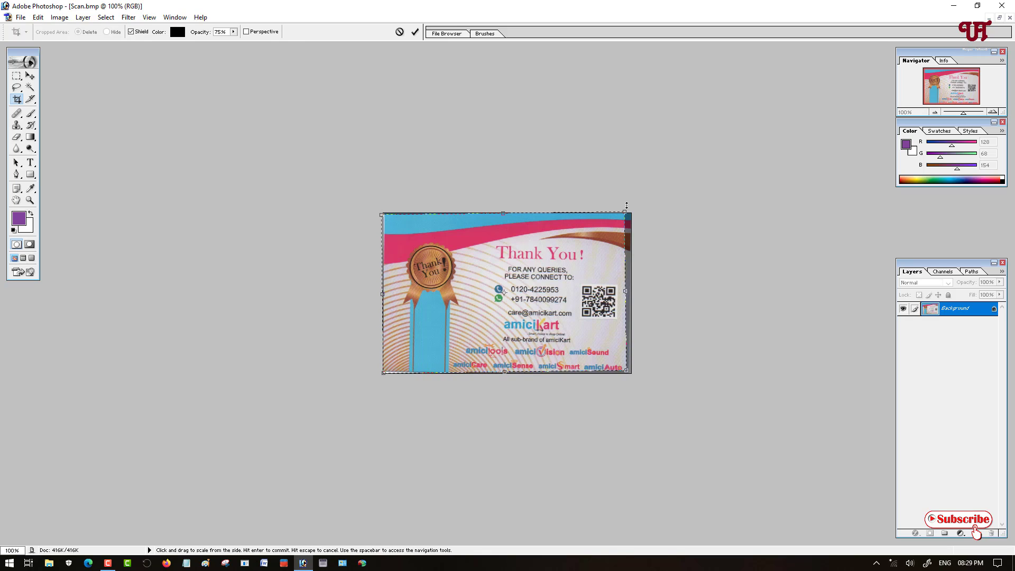
left_click_drag(627, 209, 629, 210)
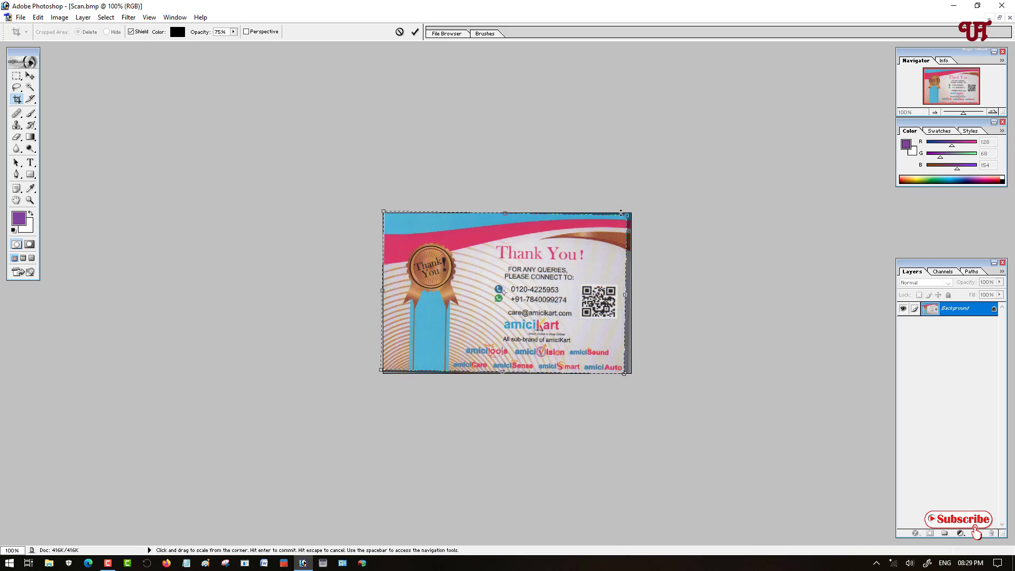
left_click(415, 31)
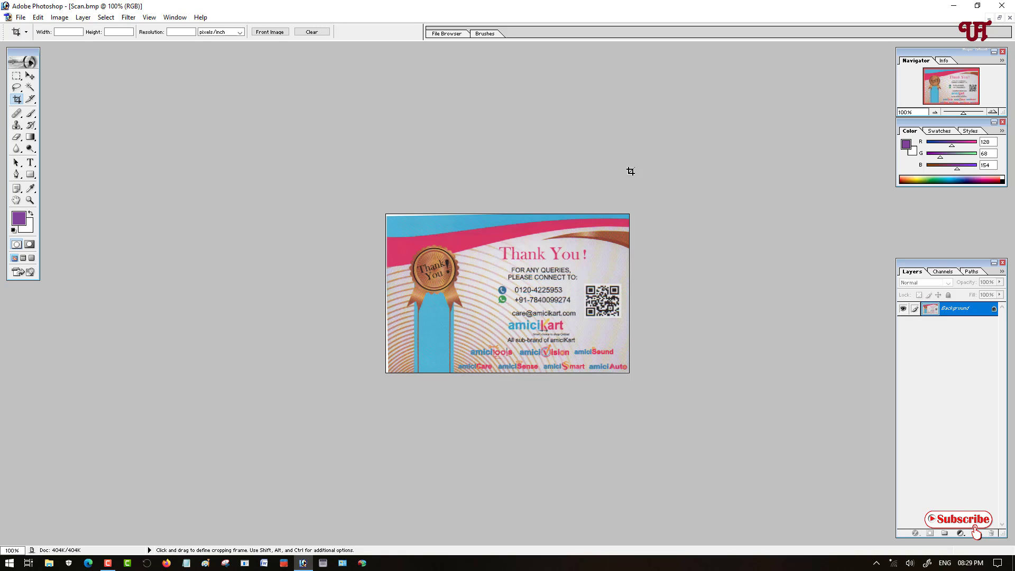
- Inspect the 416 KB Scan file in the 2021-02-18 desktop folder, previewing it in Photos
left_click(955, 8)
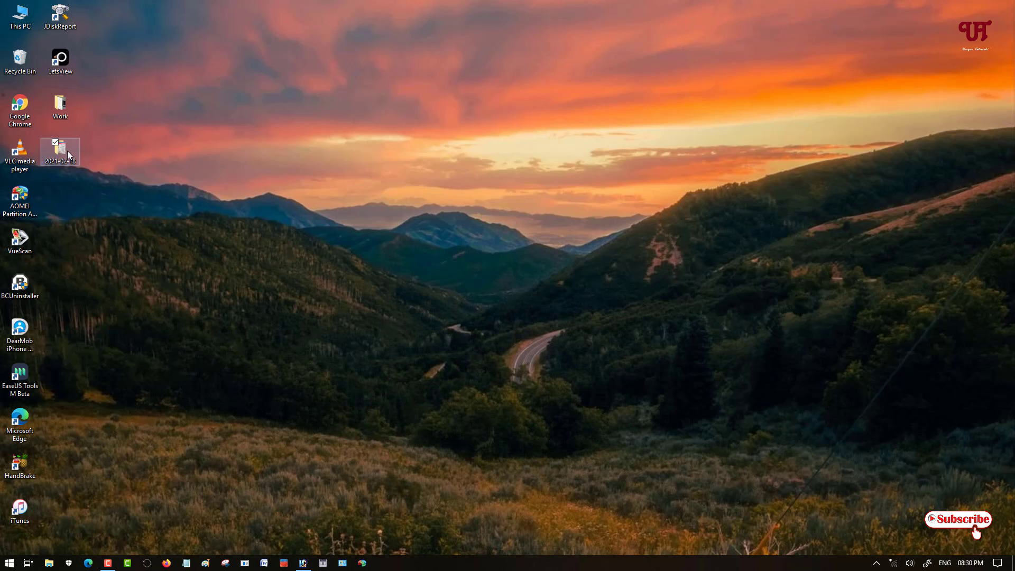
double_click(68, 151)
left_click(231, 226)
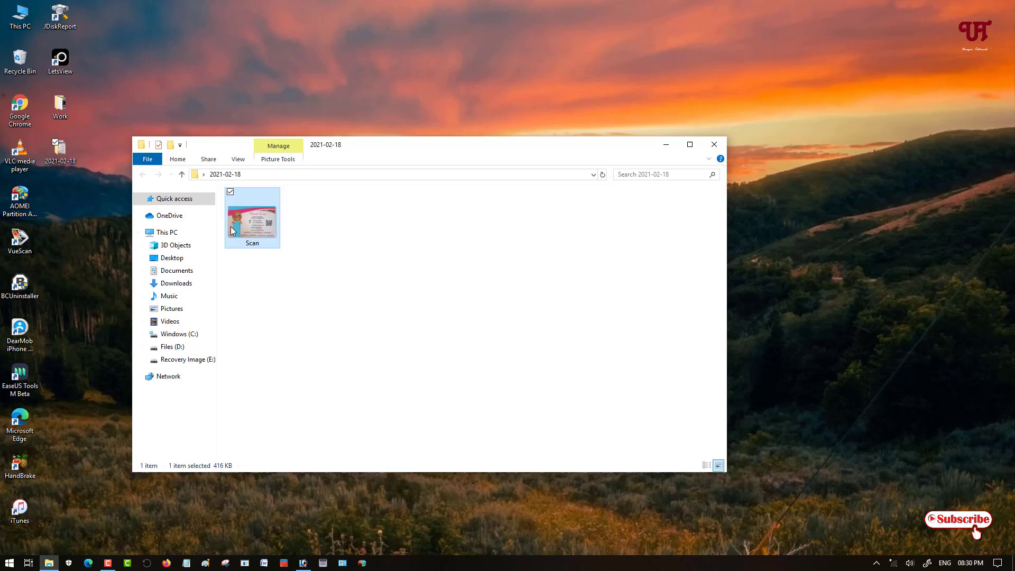
double_click(230, 226)
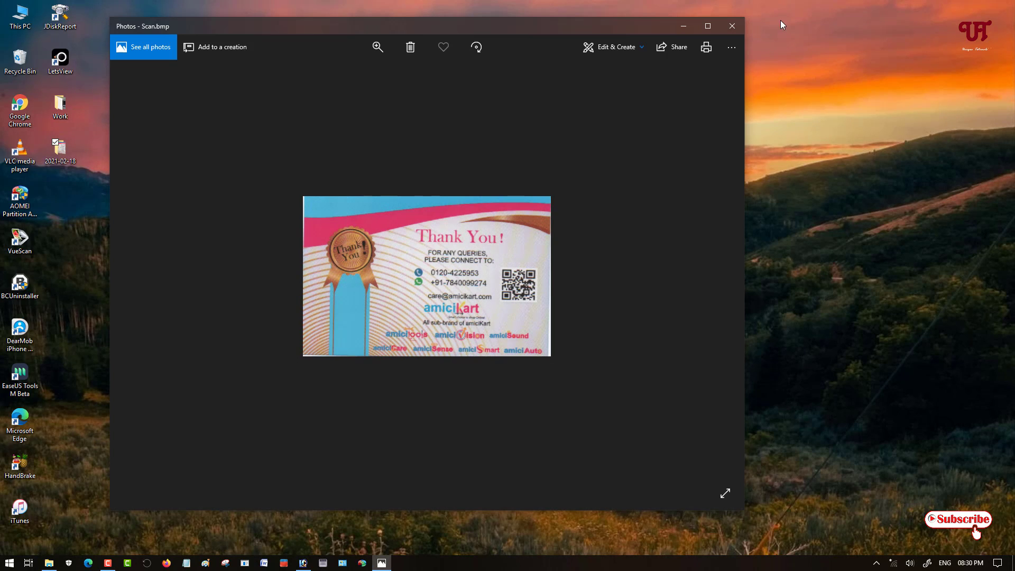
left_click(732, 26)
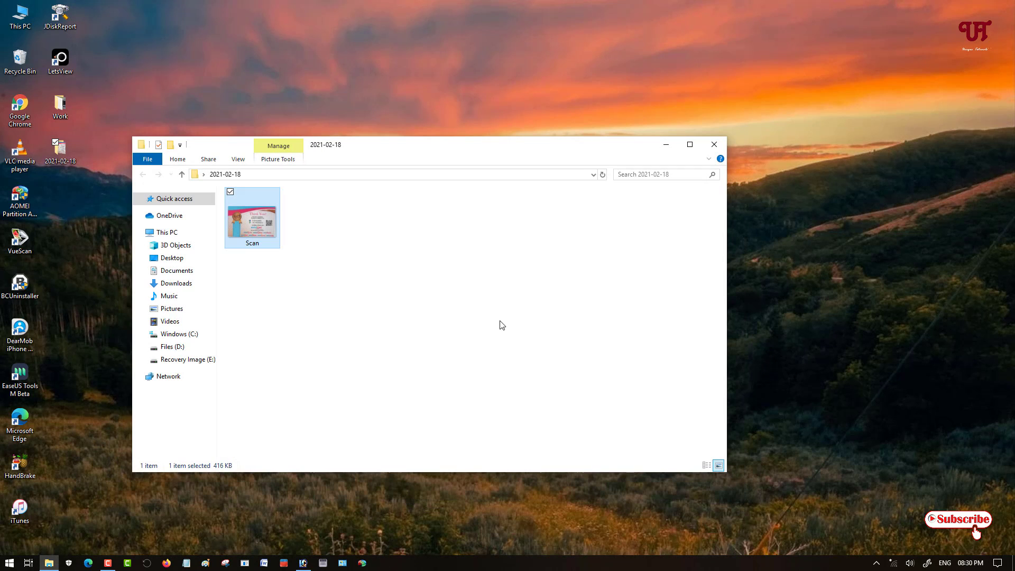
left_click(304, 564)
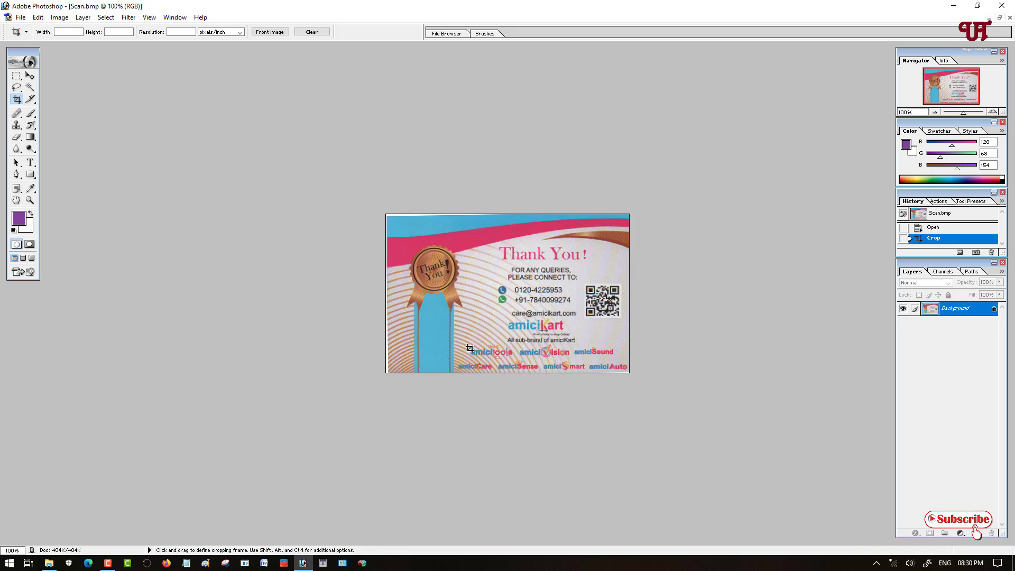